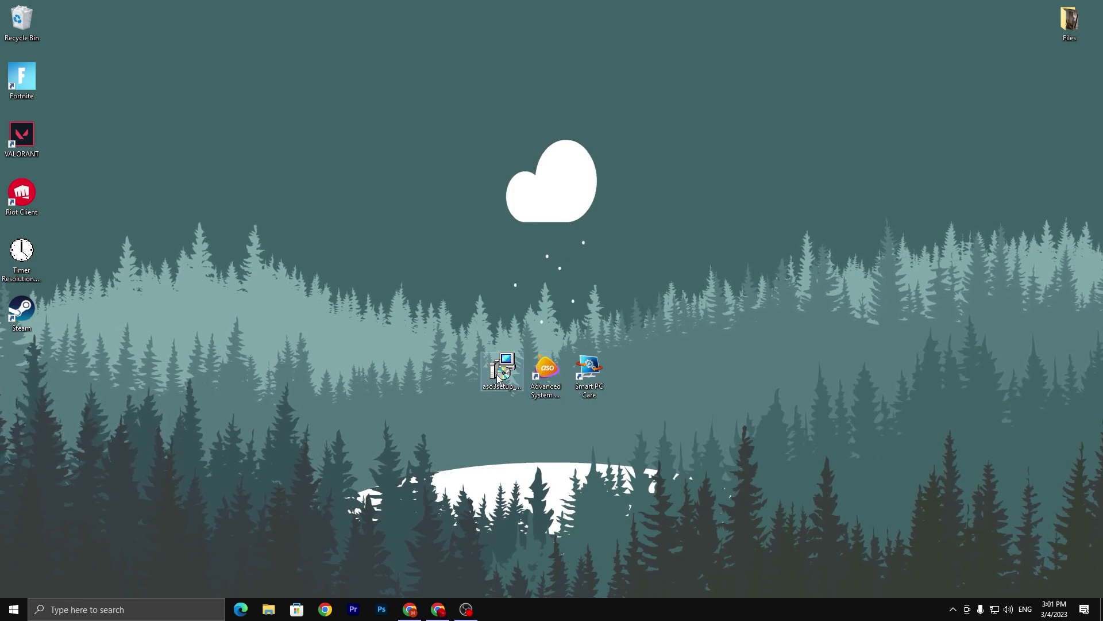
Search UPTO Packs in Chrome for Advance System Optimizer and scroll its article to the download link
mouse_move(476, 395)
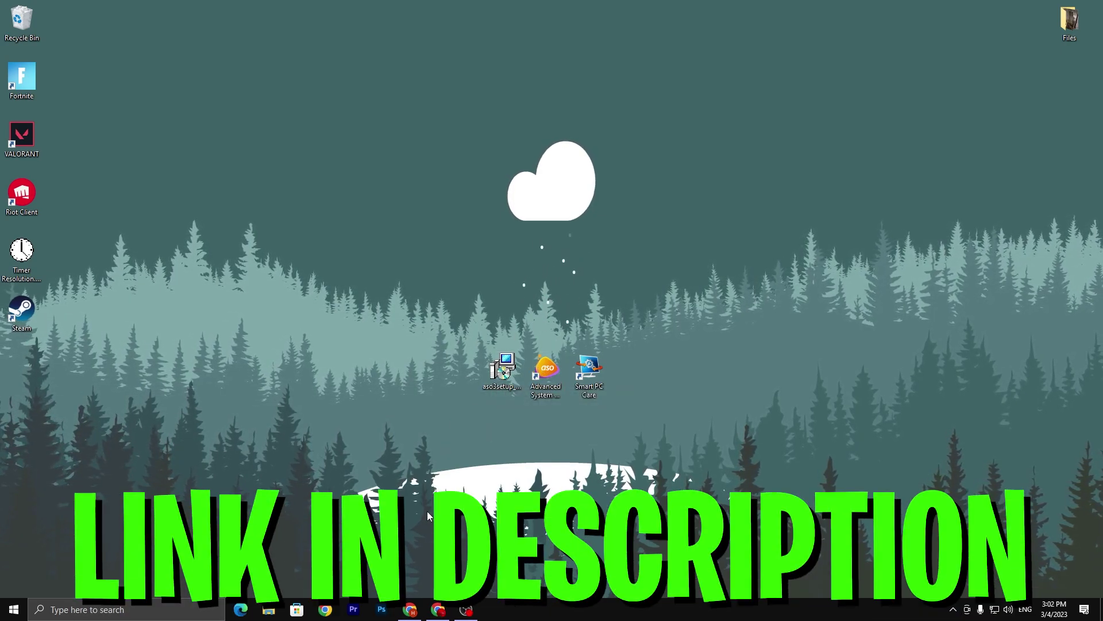
left_click(439, 611)
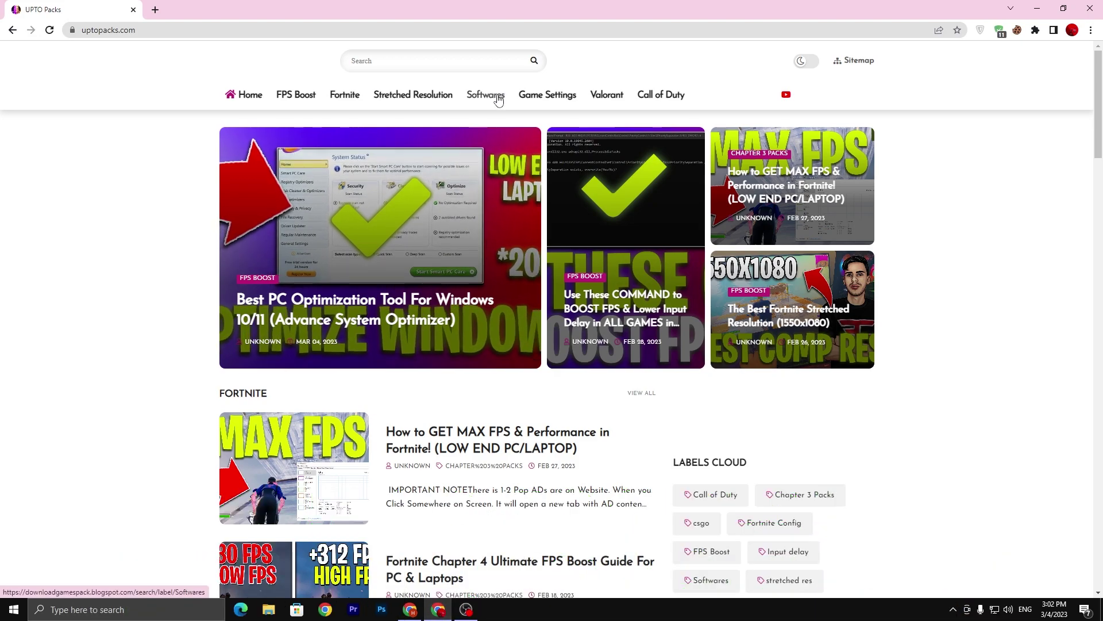
left_click(401, 63)
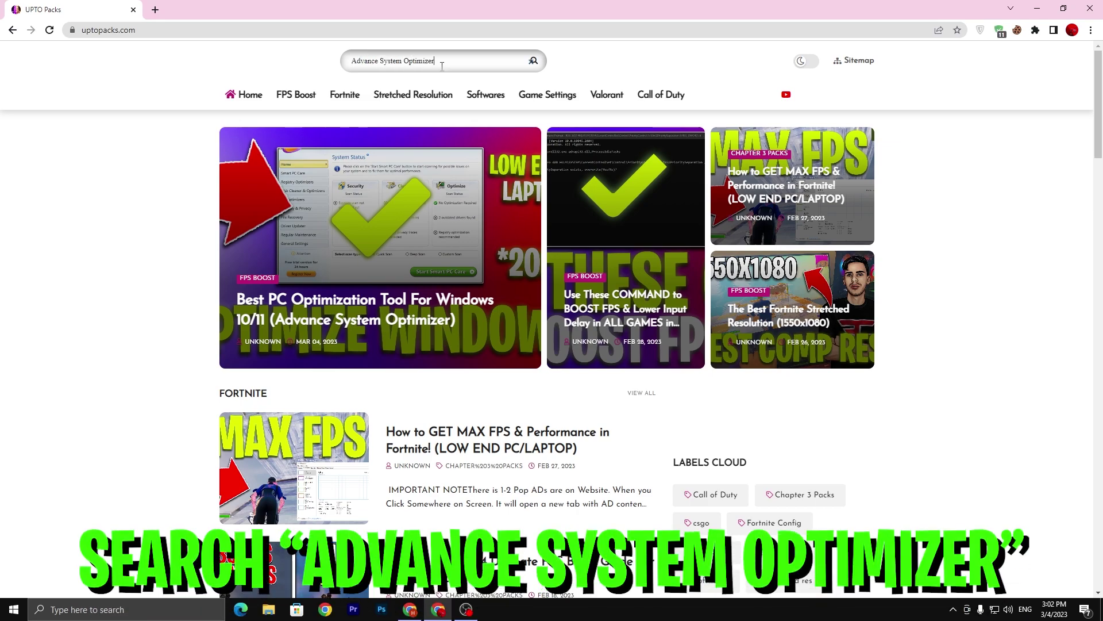
key("Return")
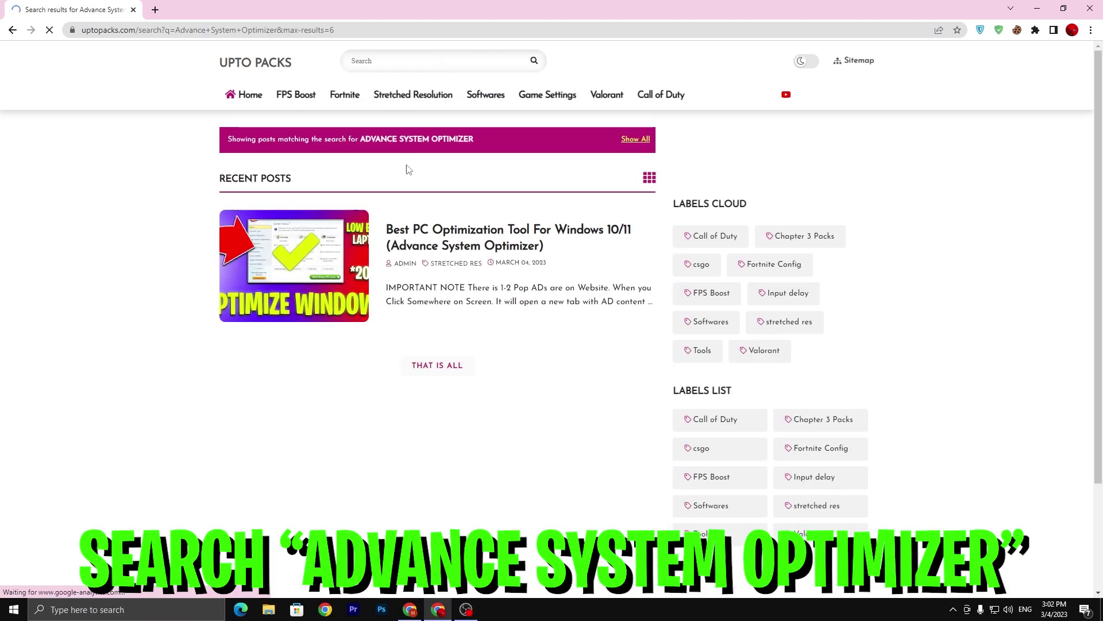
left_click(486, 97)
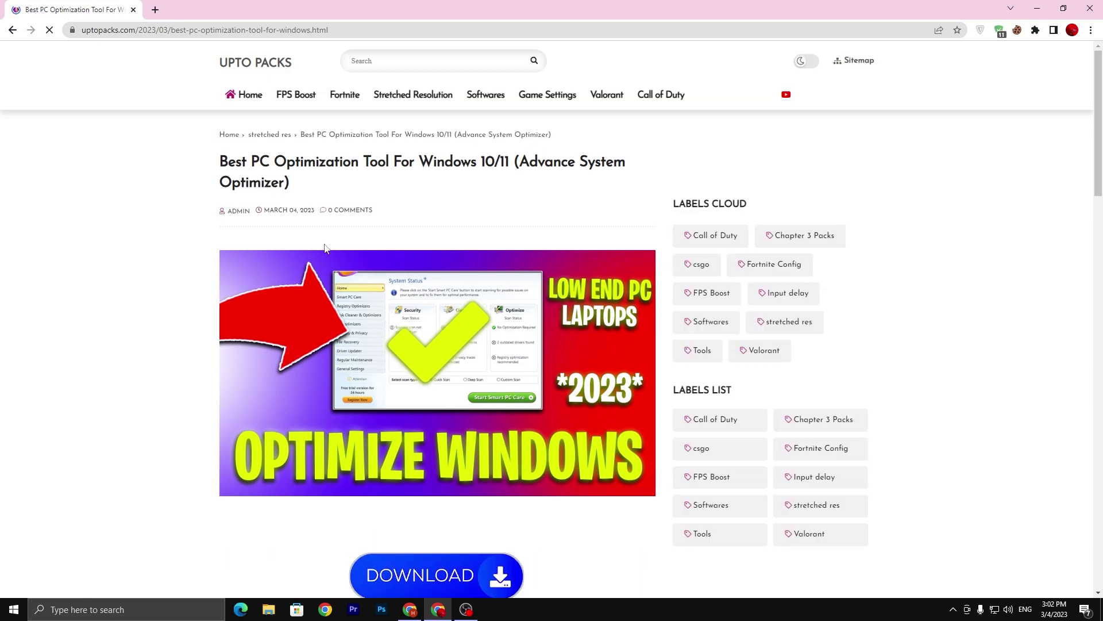
scroll(324, 249, "down", 10)
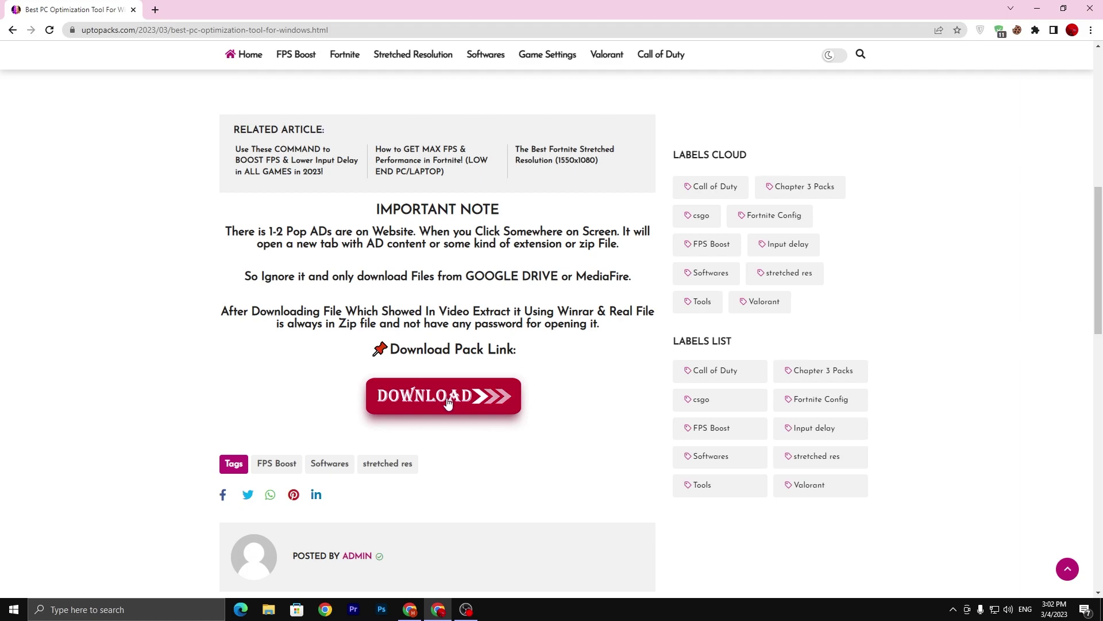
Subscribe via the Rekonise link, close the YouTube tab, and unlock the MediaFire aso3setup download
left_click(449, 402)
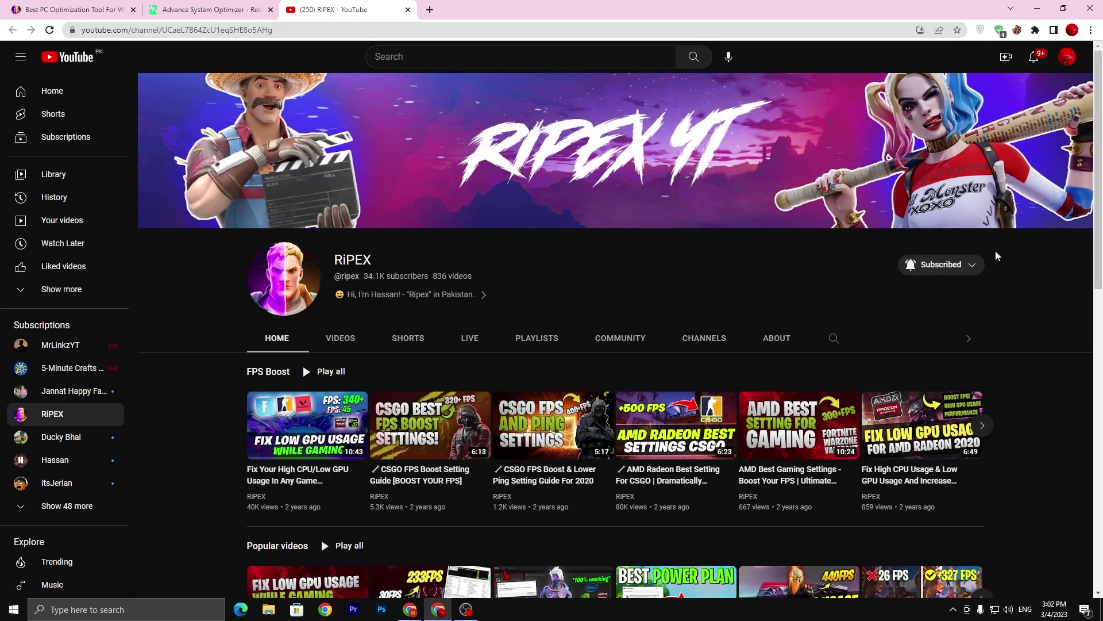
left_click(407, 9)
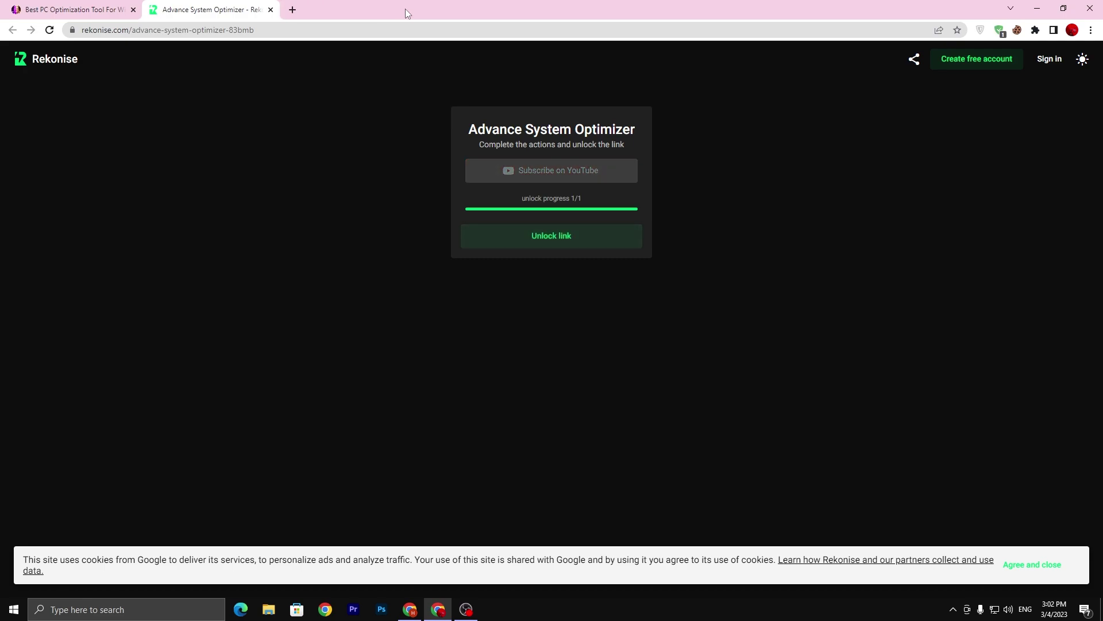
left_click(559, 244)
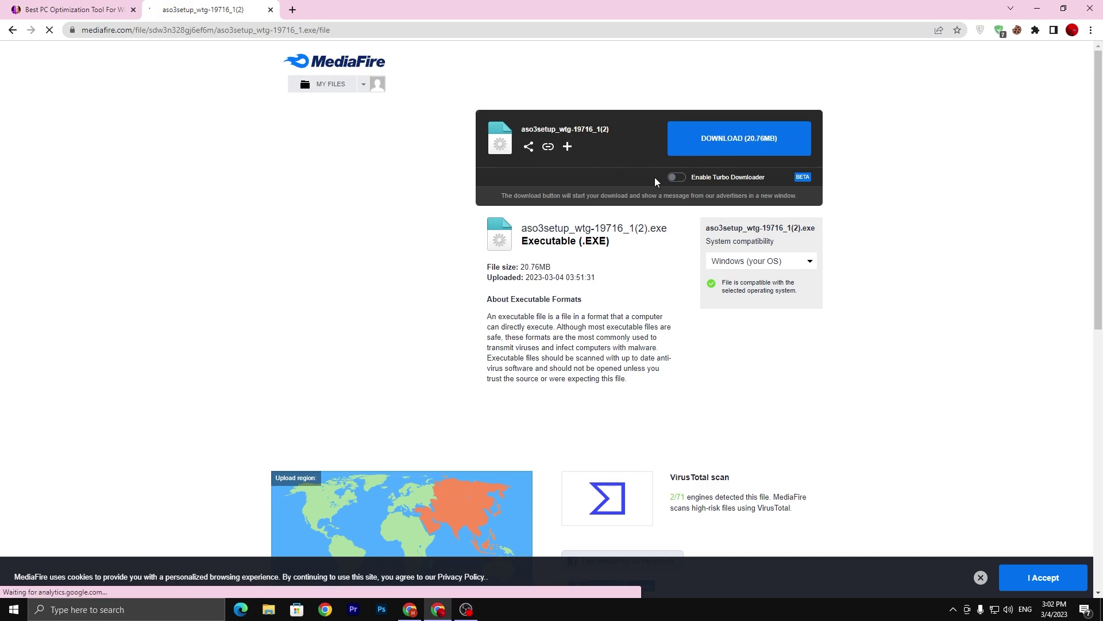
Run aso3setup, exit its setup wizard, and launch Advanced System Optimizer from the desktop shortcut
left_click(1038, 9)
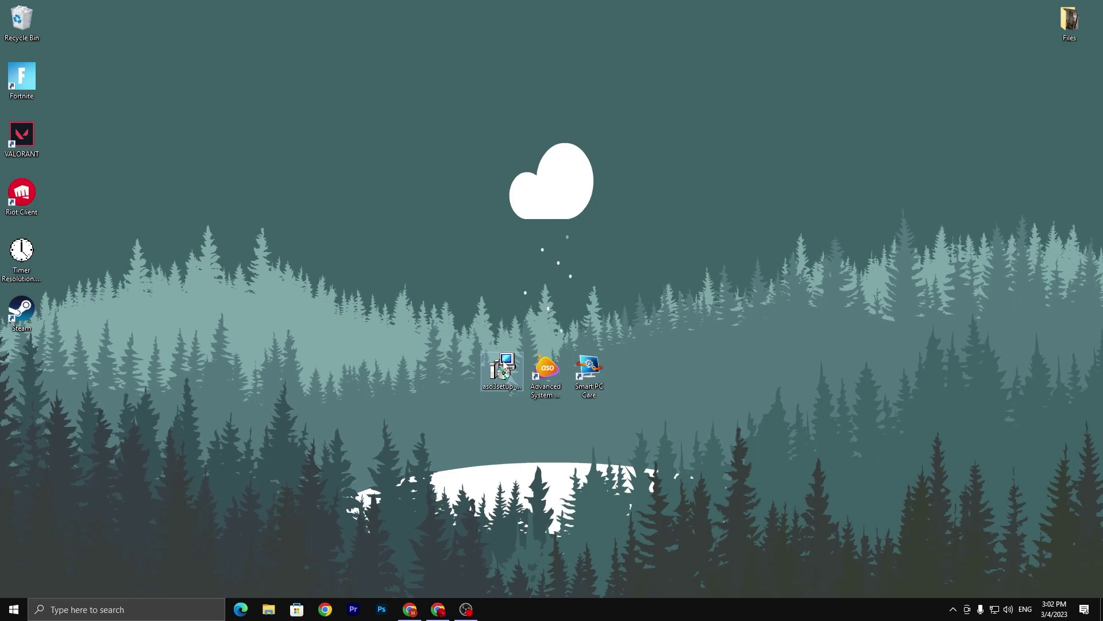
double_click(484, 397)
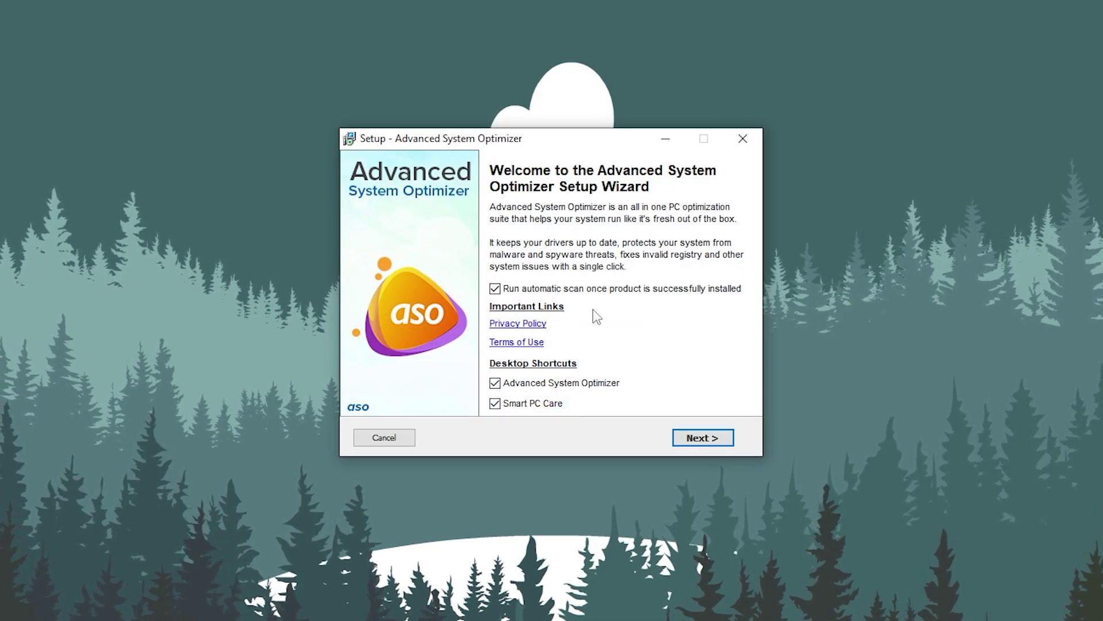
left_click(743, 138)
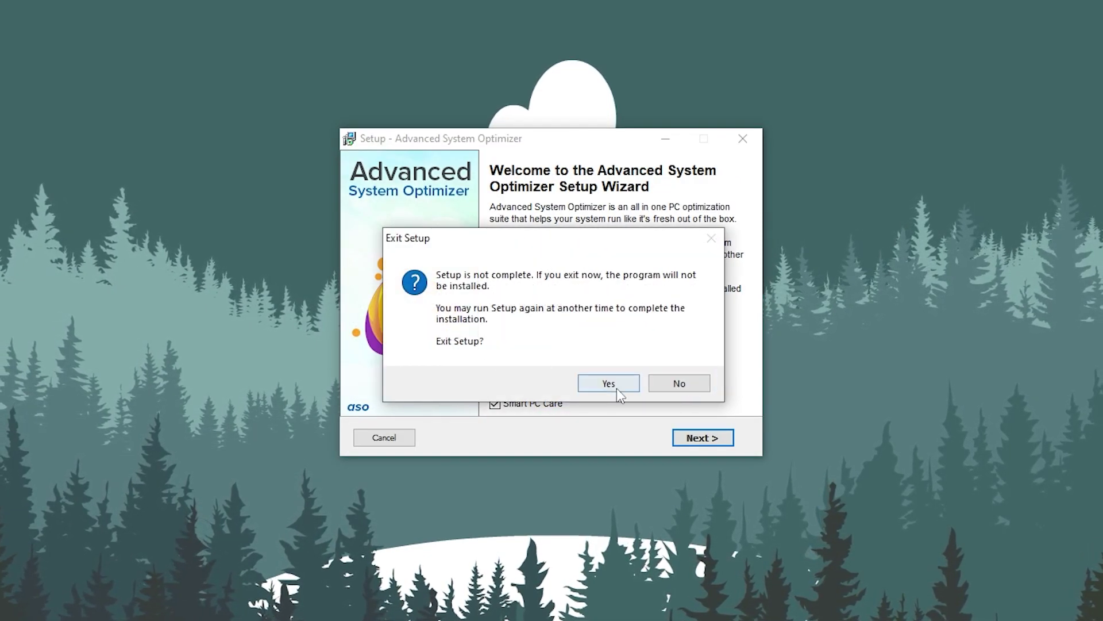
left_click(616, 387)
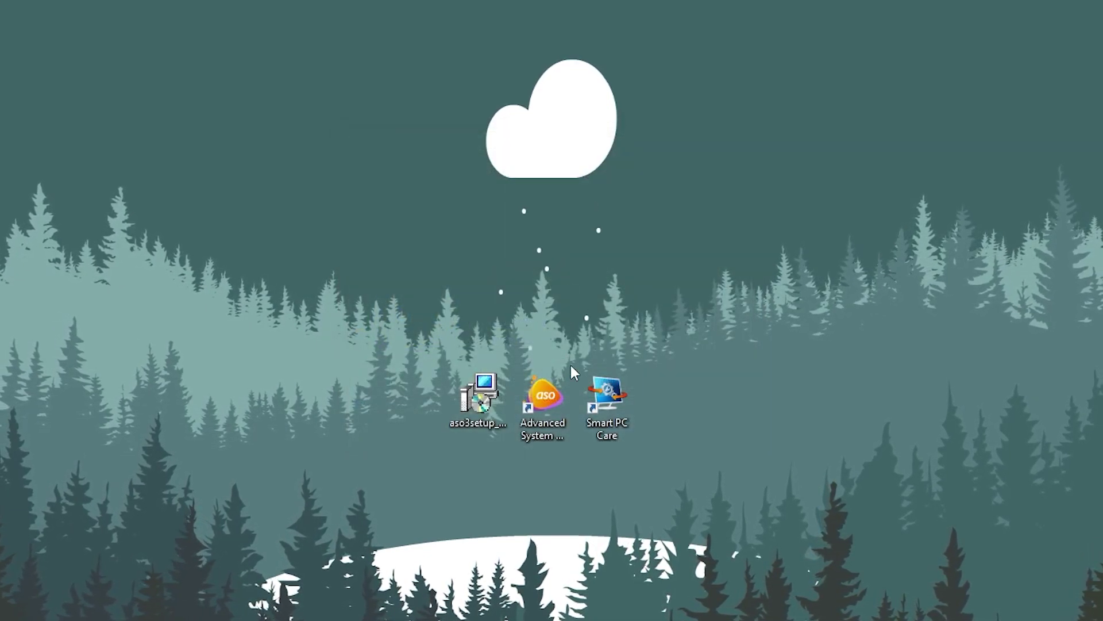
left_click(560, 428)
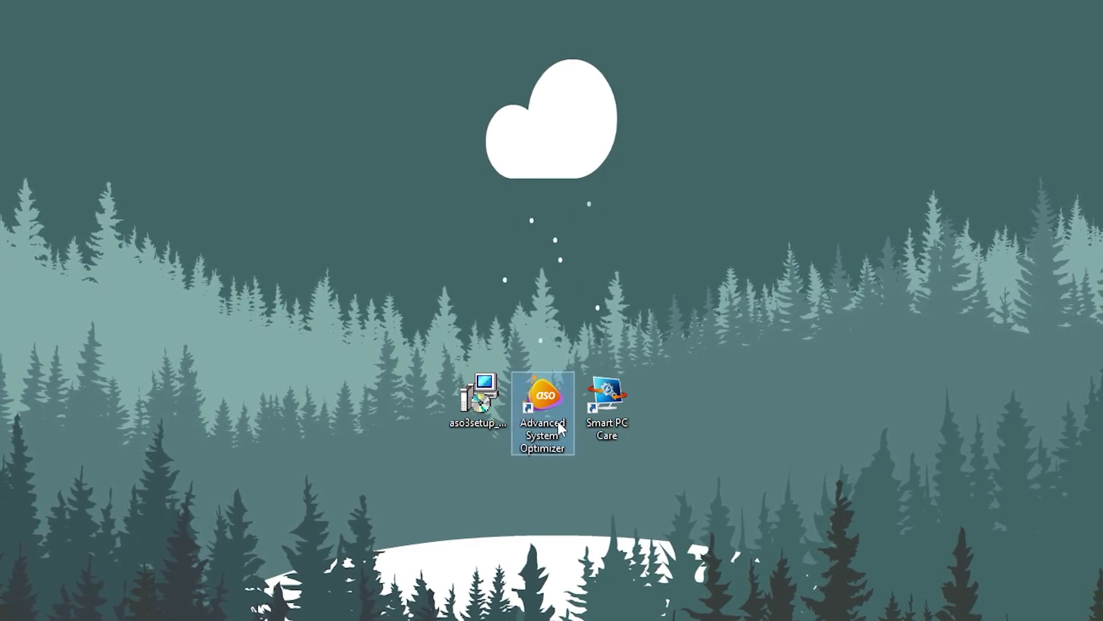
double_click(560, 428)
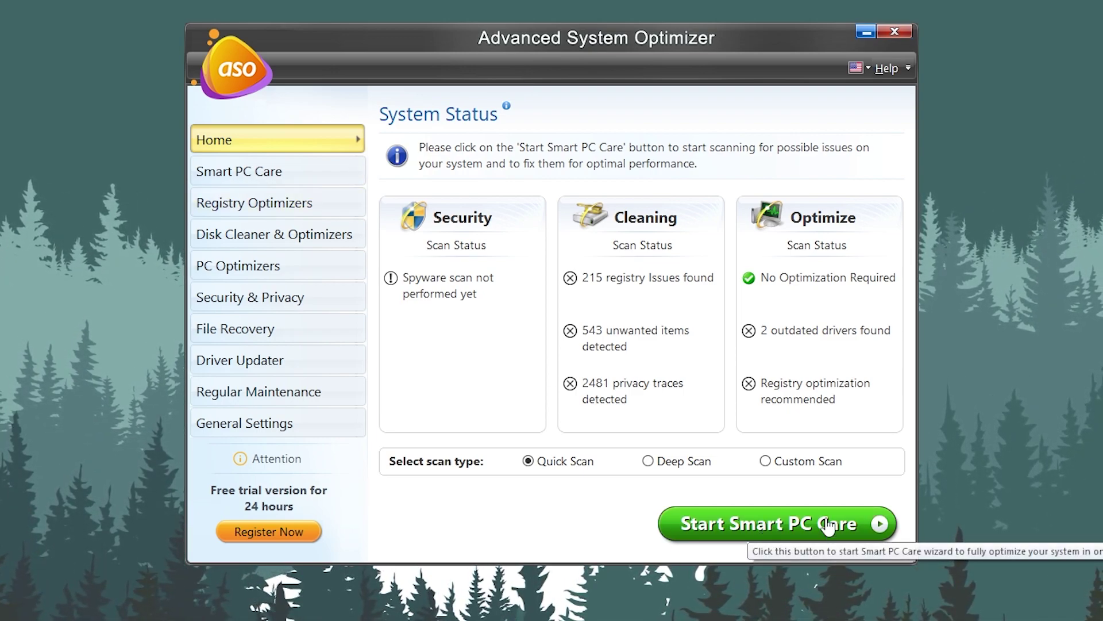
Start Smart PC Care and skip the registry scan step so the quick scan finishes
left_click(795, 524)
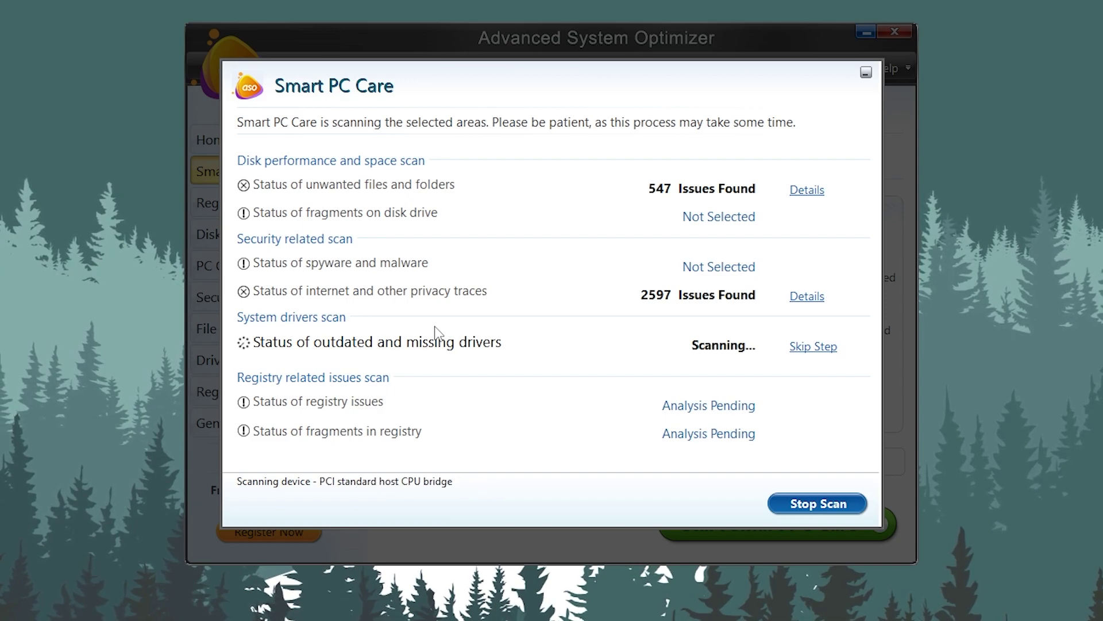
left_click(818, 409)
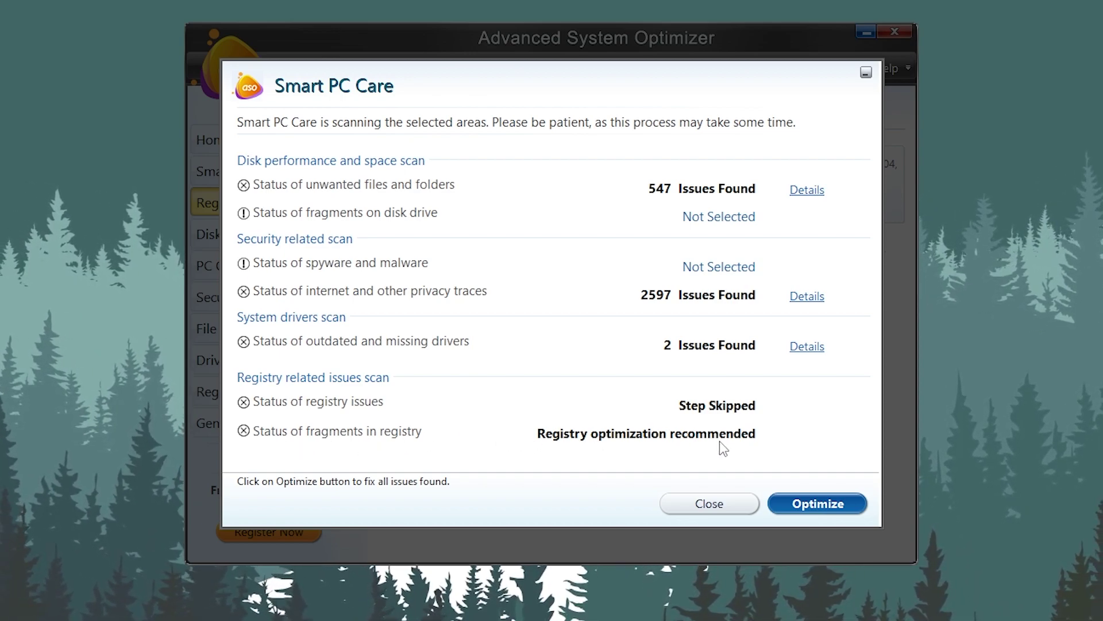
Fix all found issues under the free trial and agree to reboot to finish optimization
left_click(823, 511)
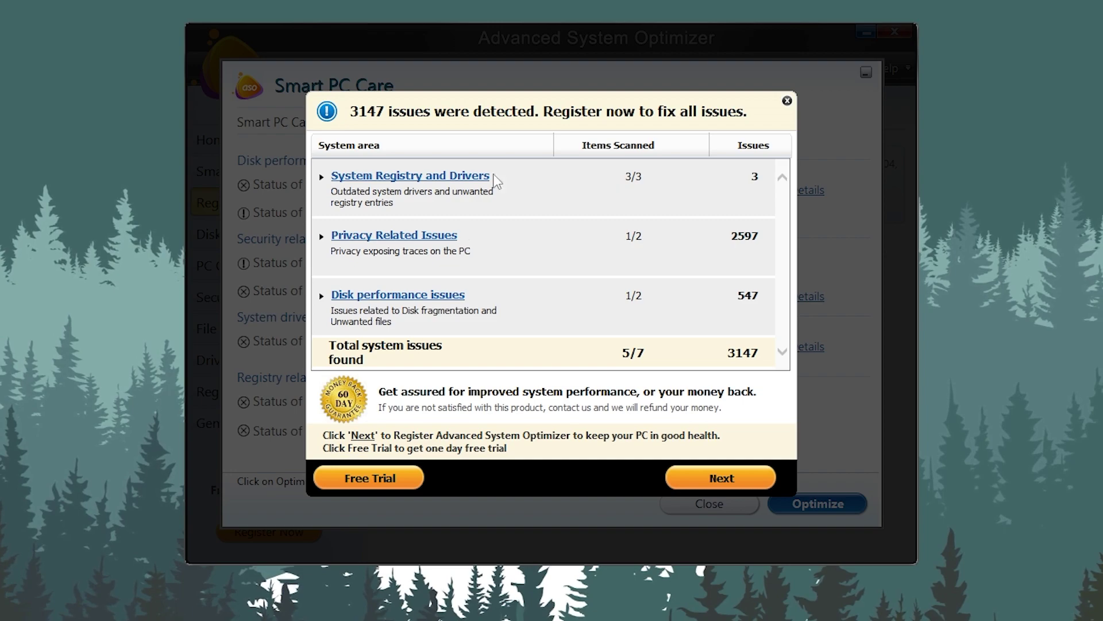
left_click(377, 480)
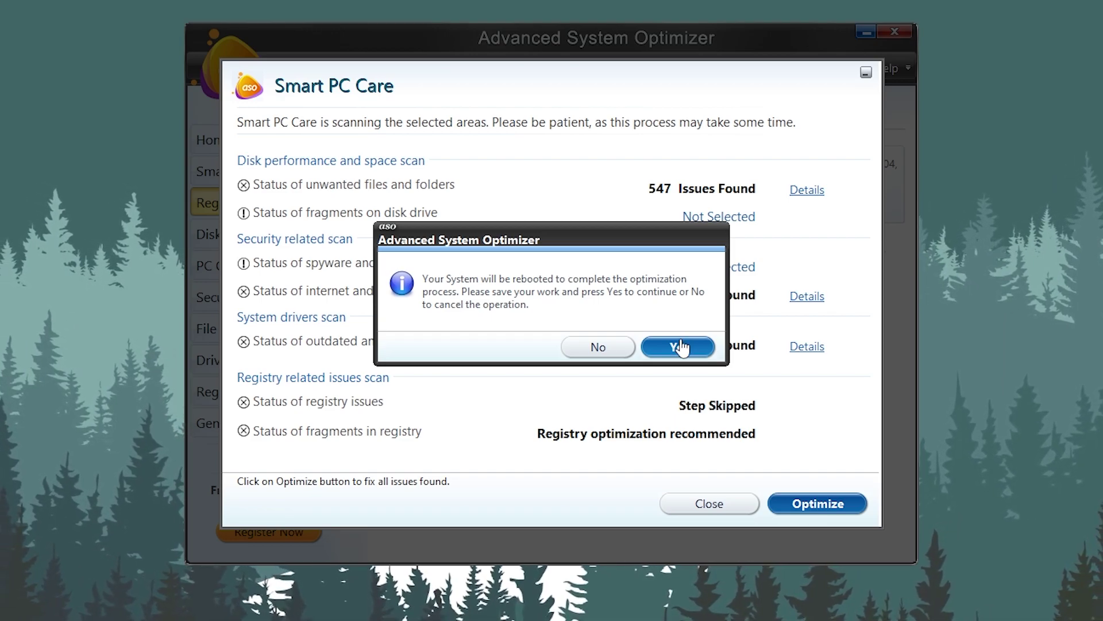
left_click(681, 348)
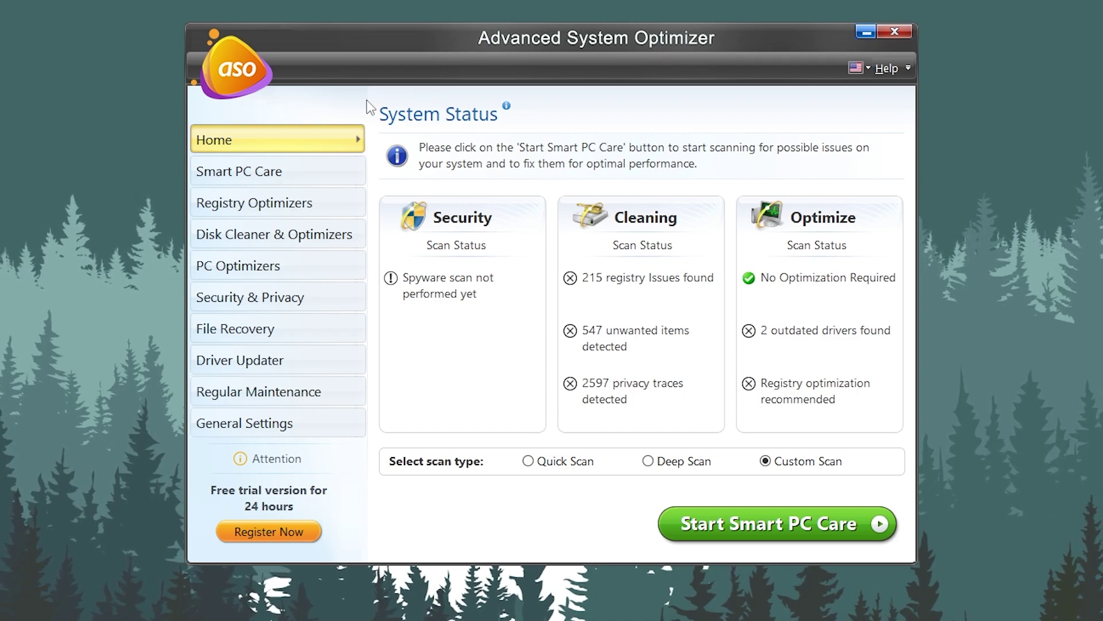
Open Game Optimizer from PC Optimizers, enter Fortnite as the game name, and start locating its file
left_click(249, 270)
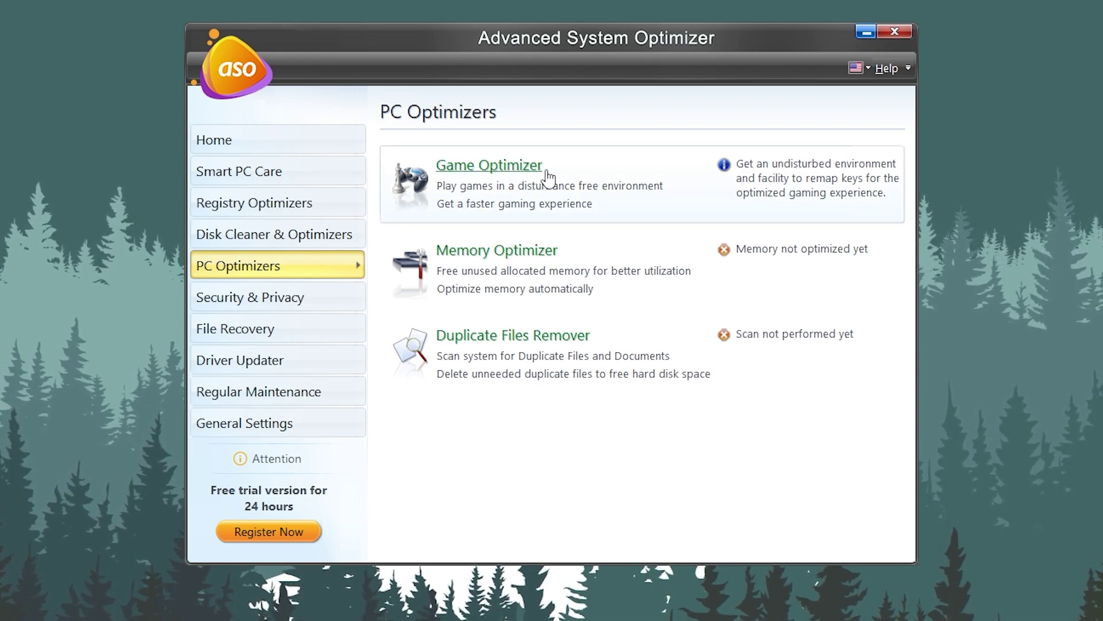
left_click(506, 166)
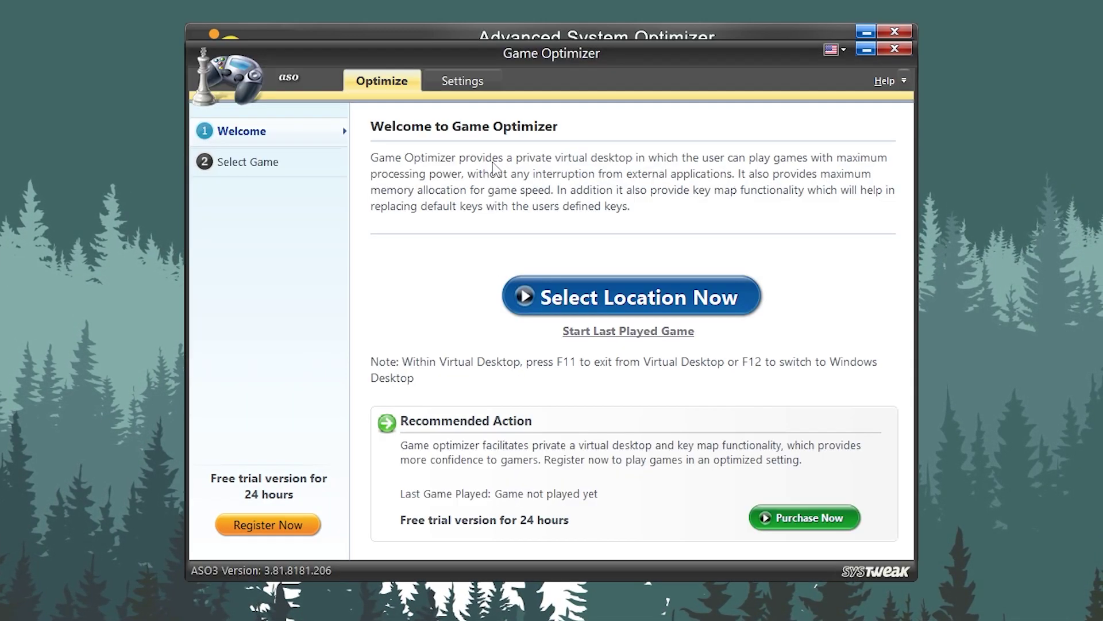
left_click(579, 303)
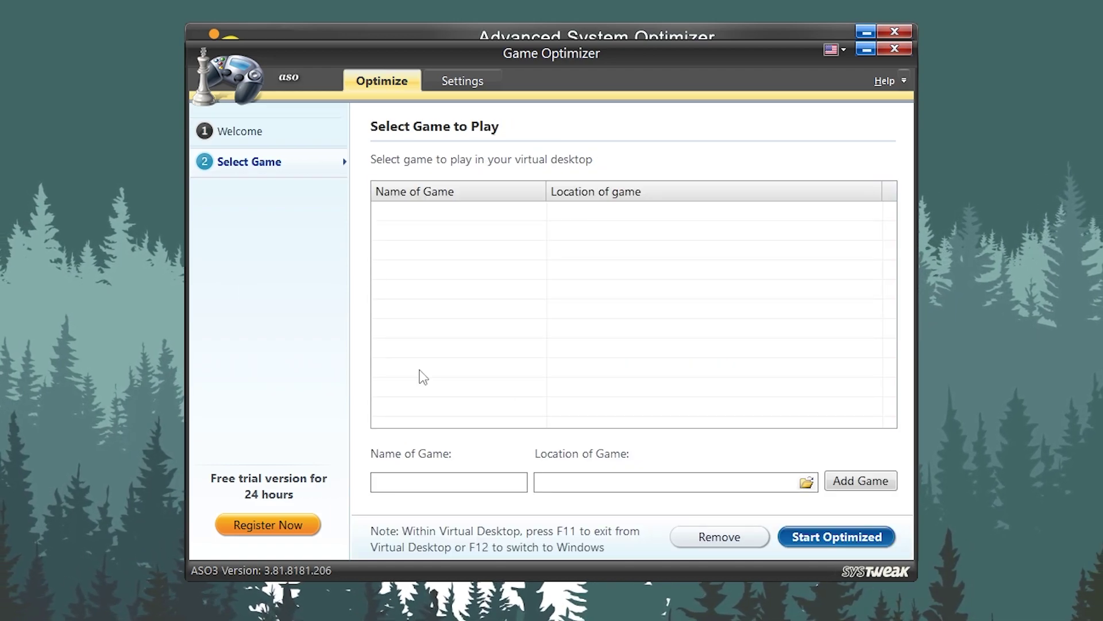
left_click(856, 487)
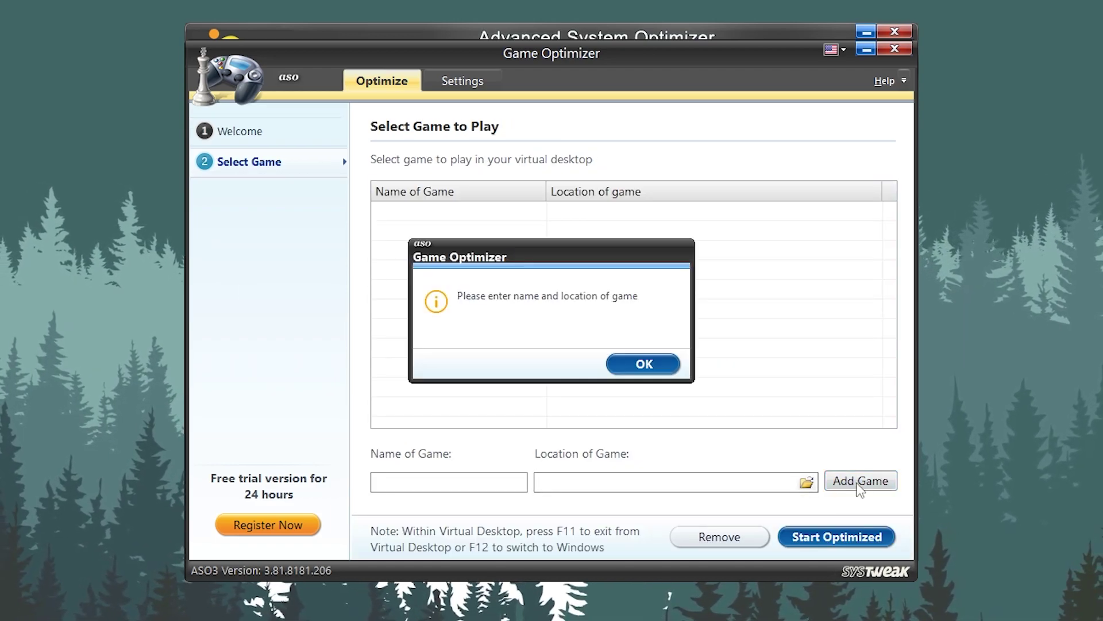
left_click(641, 365)
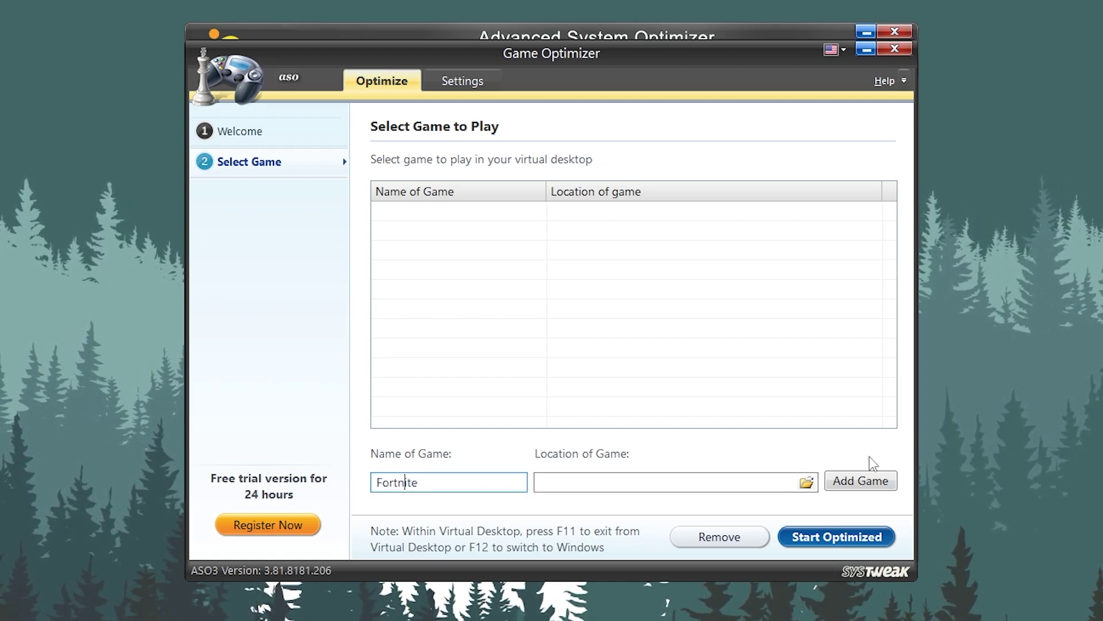
left_click(865, 480)
Select FortniteClient-Win64-Shipping.exe in C:\Program Files\Epic Games\Fortnite\FortniteGame\Binaries\Win64 as the game location
left_click(635, 363)
left_click(806, 482)
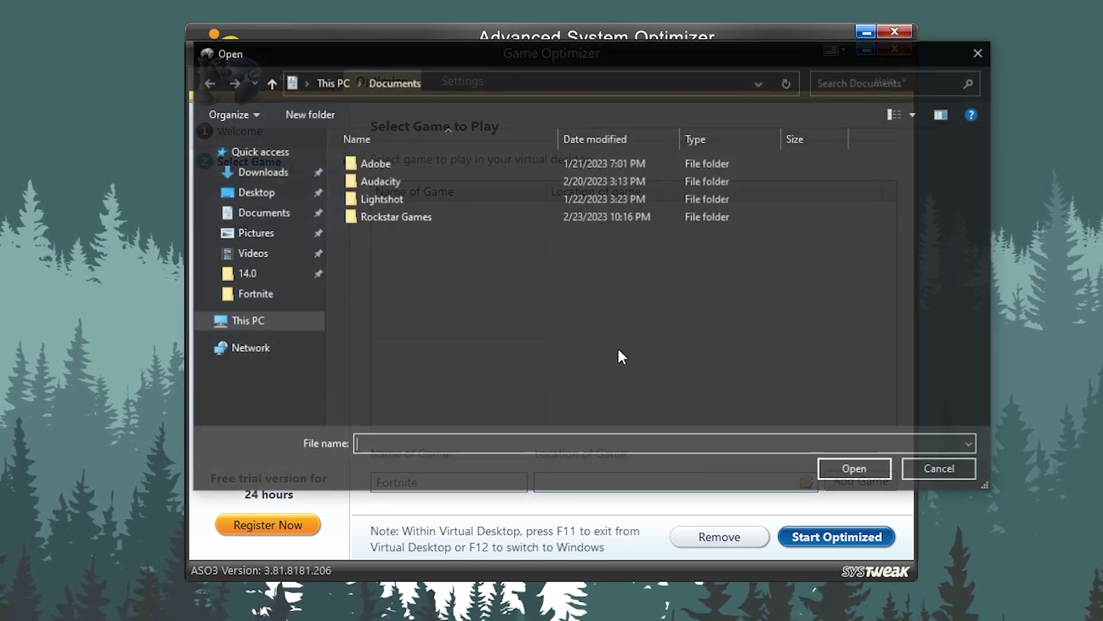
left_click(250, 322)
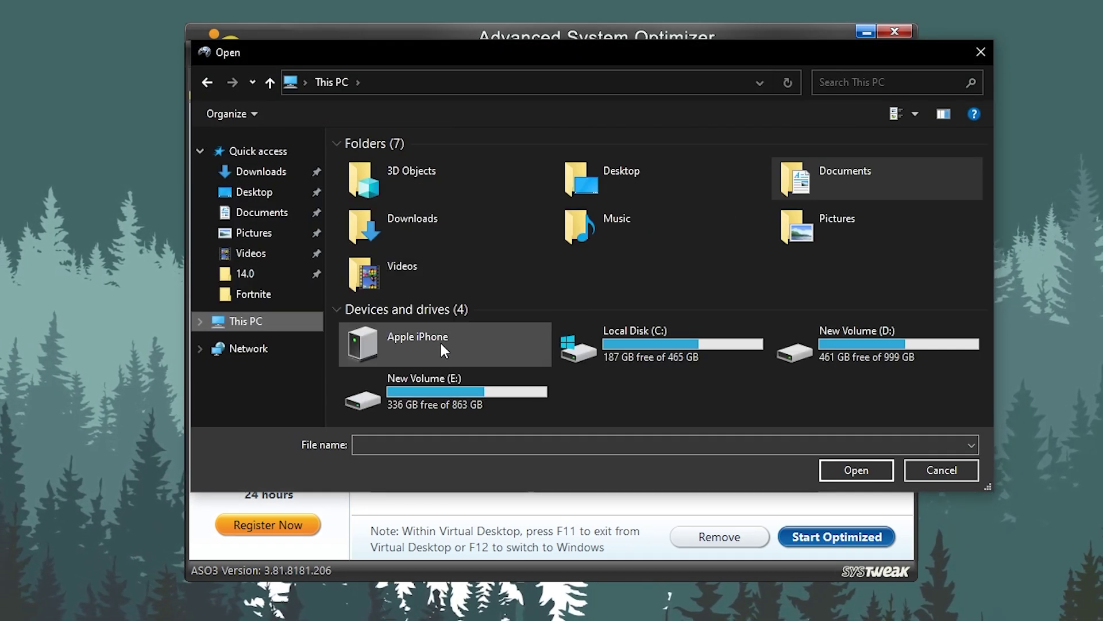
double_click(634, 341)
double_click(425, 232)
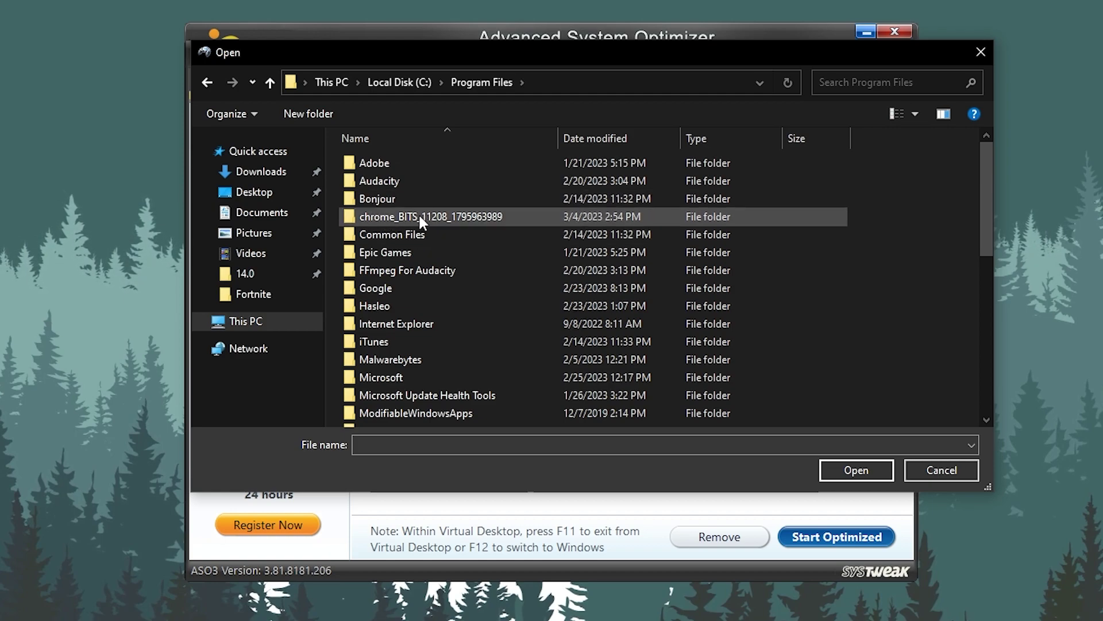
double_click(395, 253)
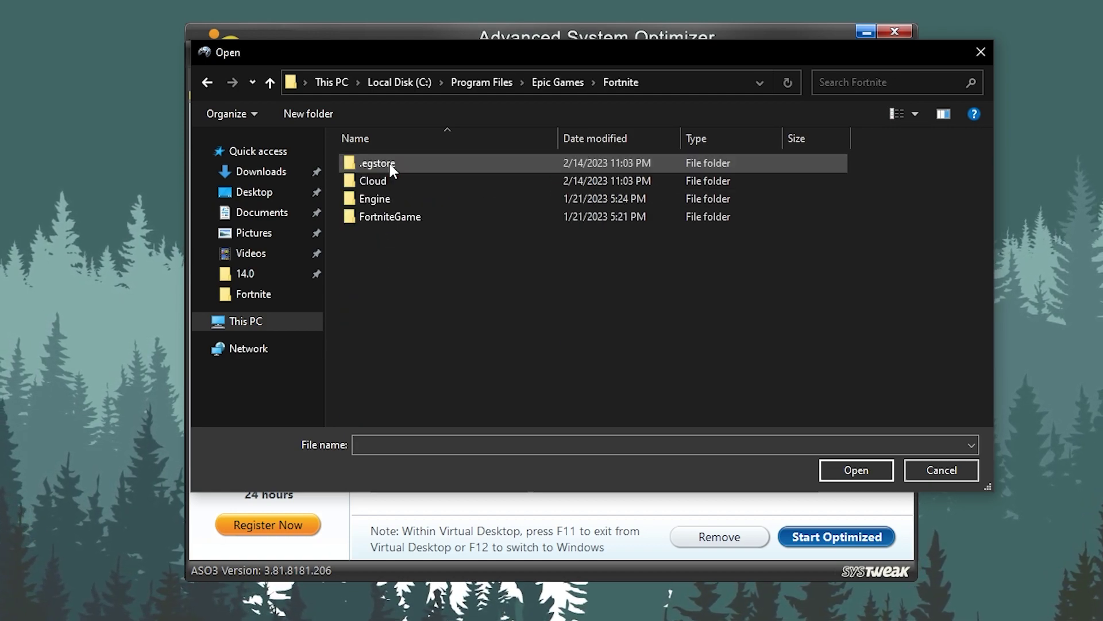
double_click(383, 216)
double_click(408, 162)
double_click(409, 177)
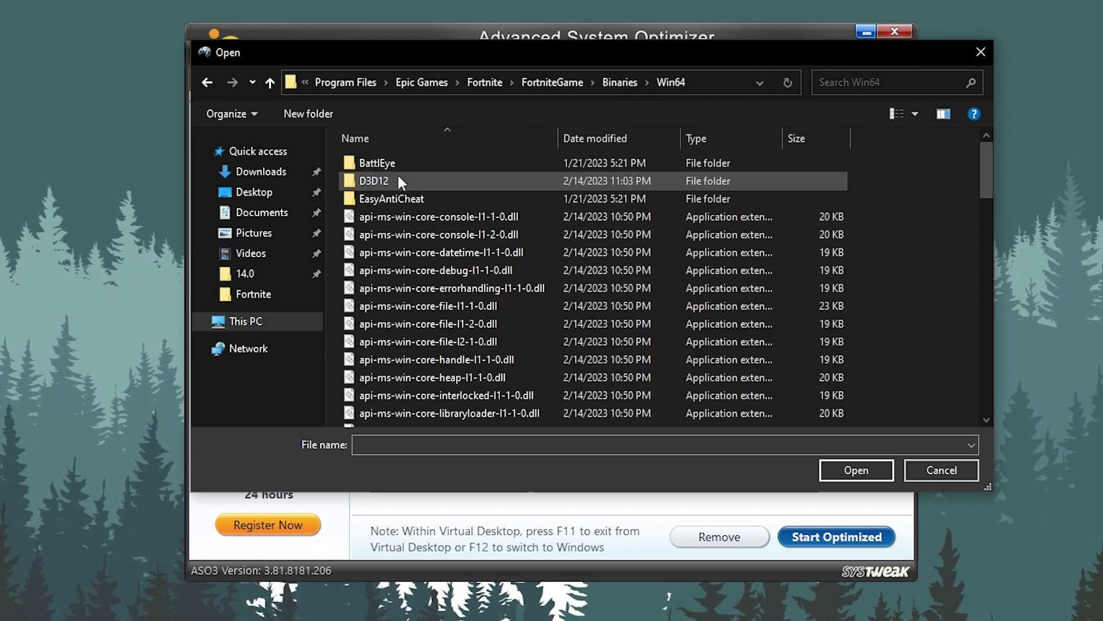
scroll(398, 178, "down", 18)
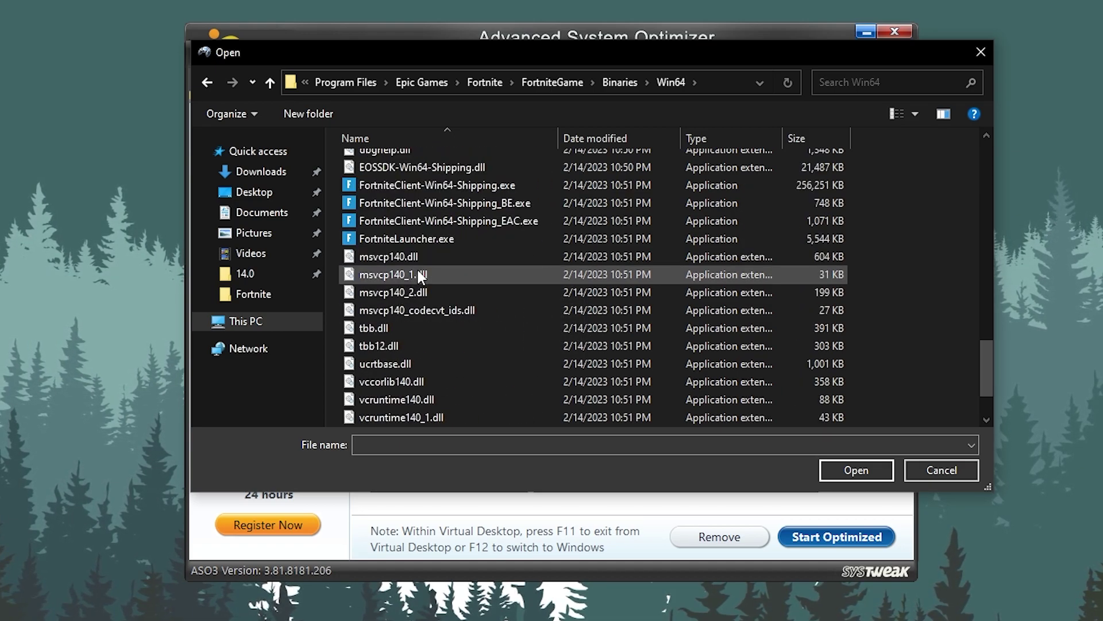
left_click(544, 188)
Add Fortnite to the Game Optimizer list, tick it, and launch it with Start Optimized
left_click(856, 470)
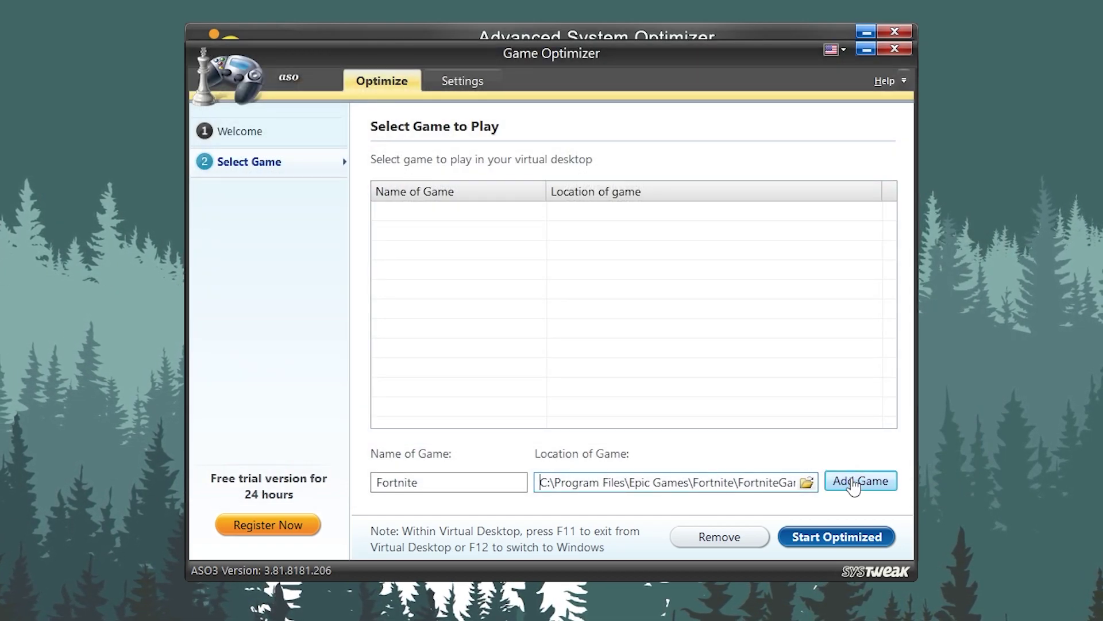
left_click(855, 482)
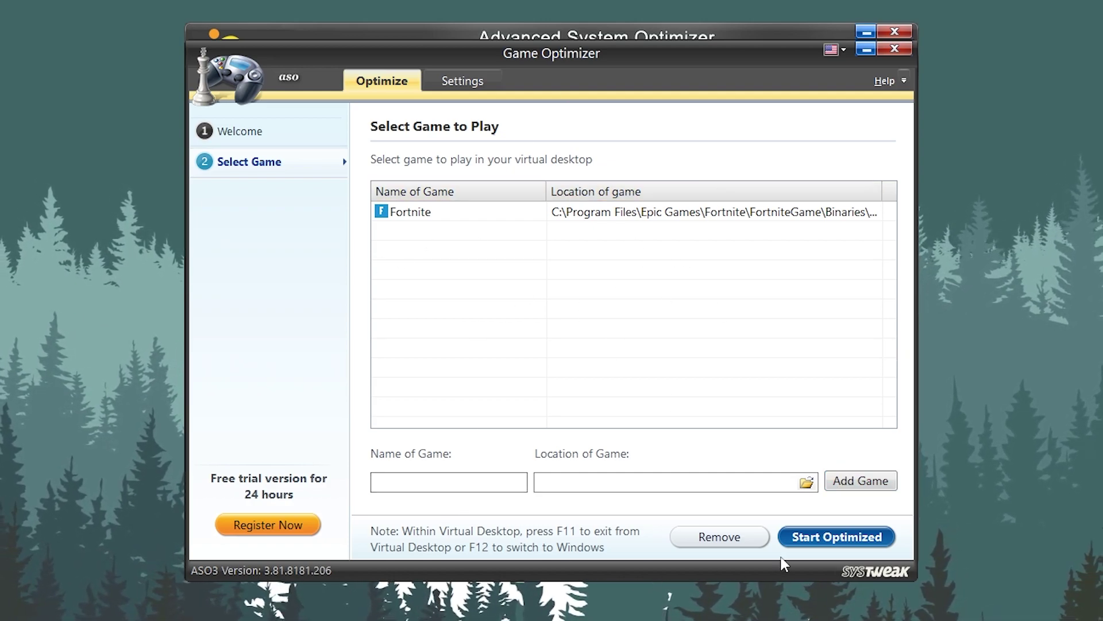
left_click(827, 543)
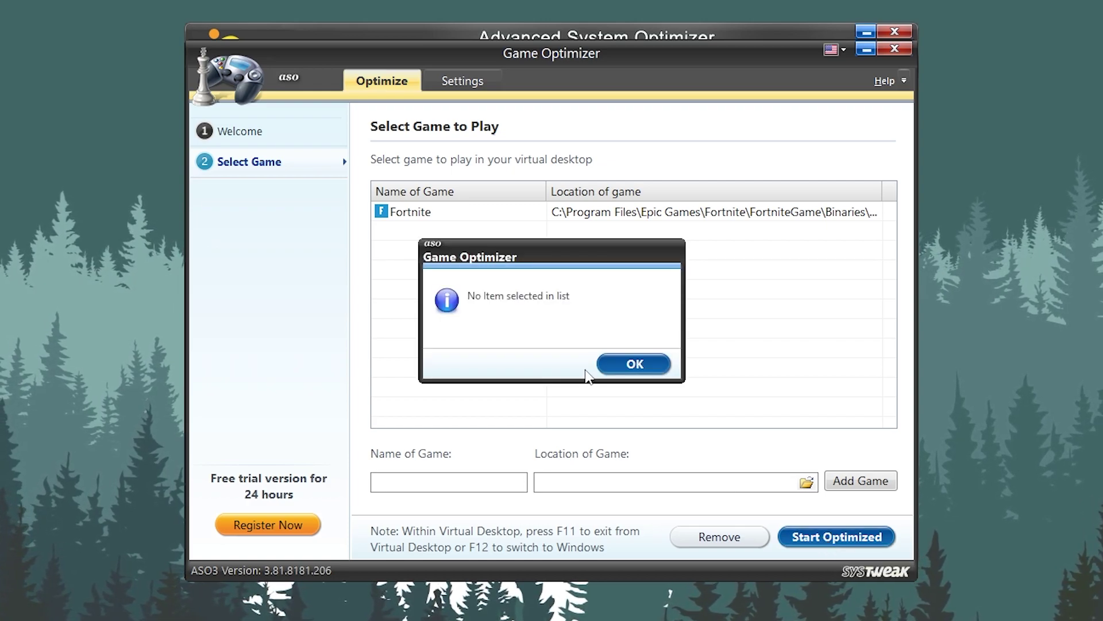
left_click(609, 364)
left_click(382, 211)
left_click(805, 534)
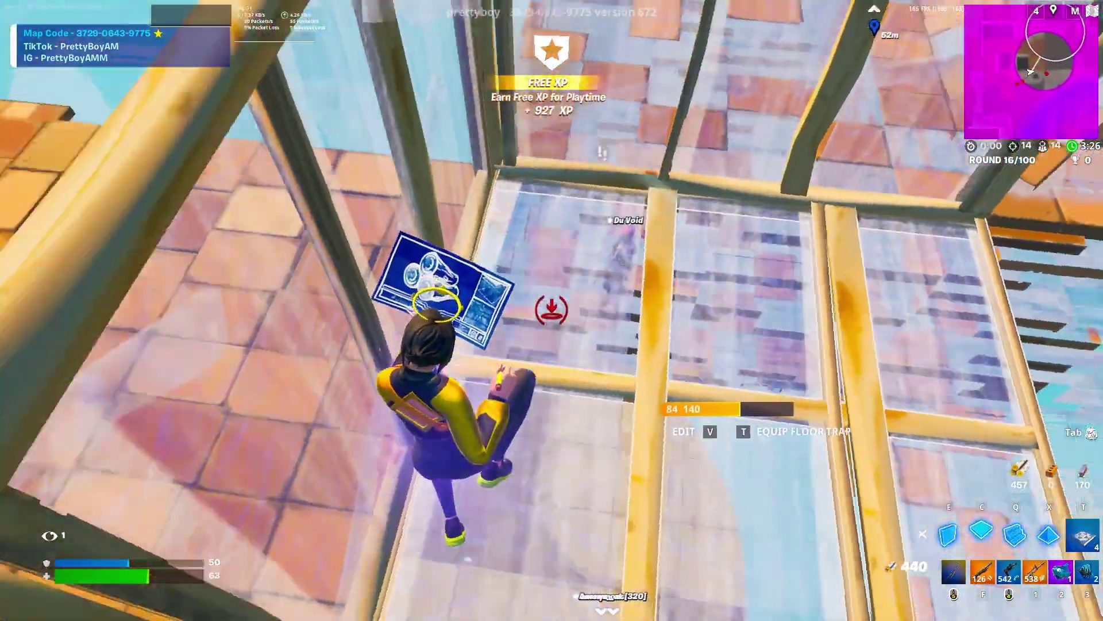
Build wooden walls and floors, then eat the Shield Fish and Slurpfish to restore shield
key("f")
key("q")
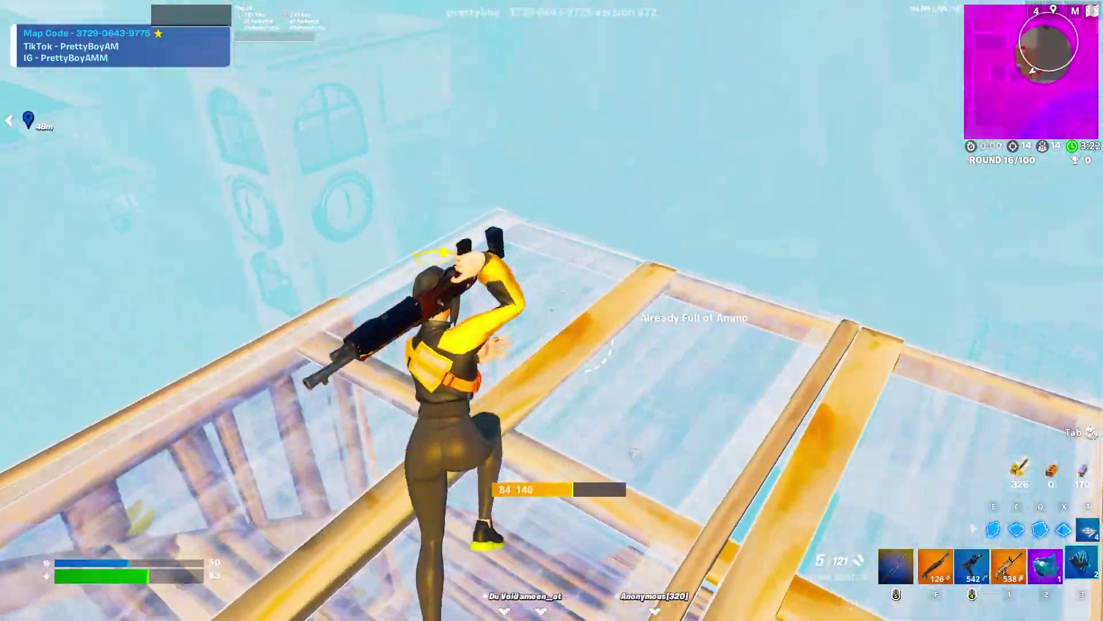
key("3")
key("f")
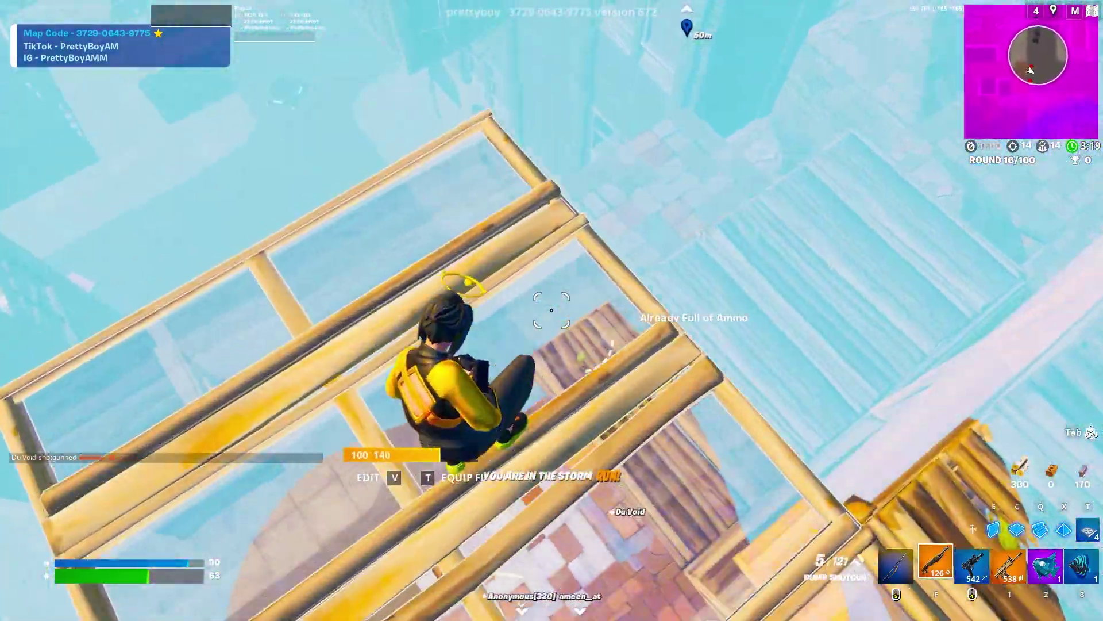
key("2")
left_click(551, 310)
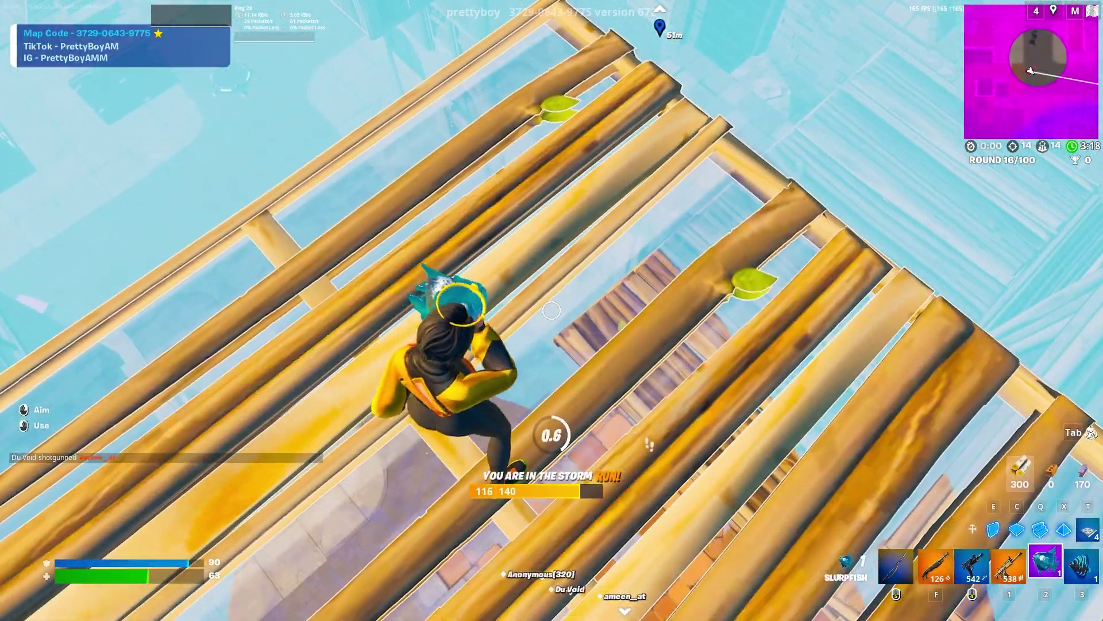